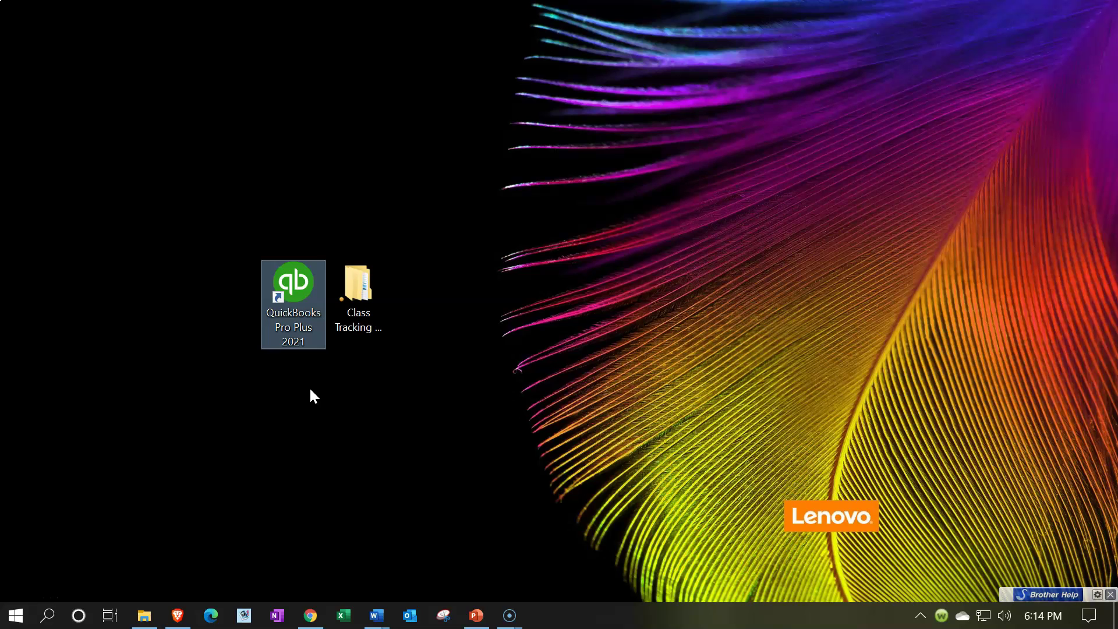
Launch QuickBooks Desktop and close the open Test Class Tracking Divisions company file.
double_click(343, 308)
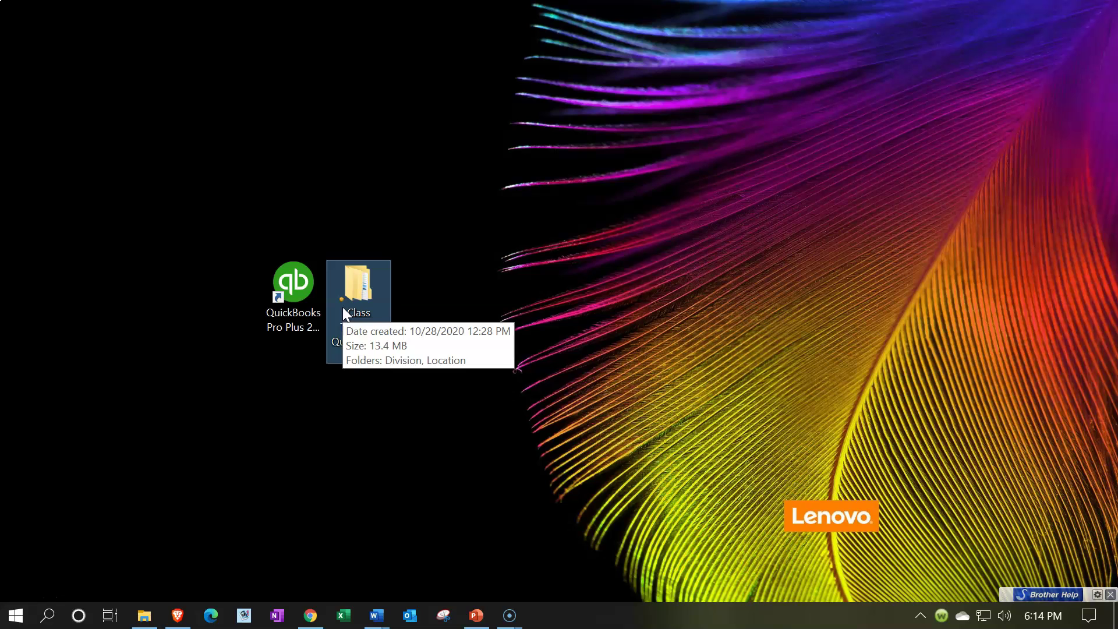
double_click(292, 294)
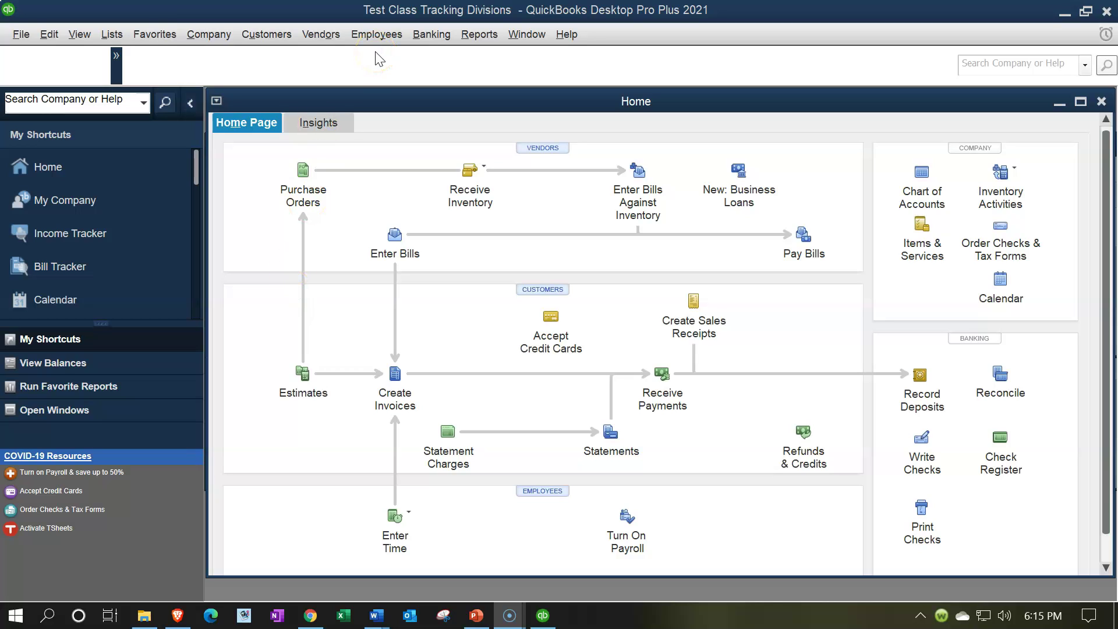
click(22, 35)
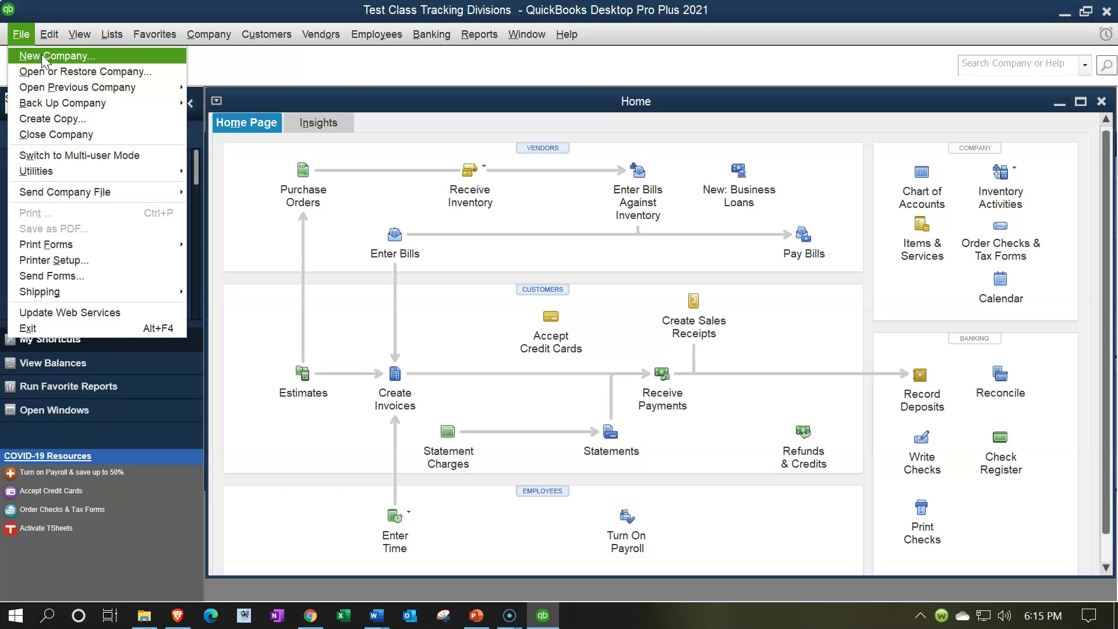
click(76, 135)
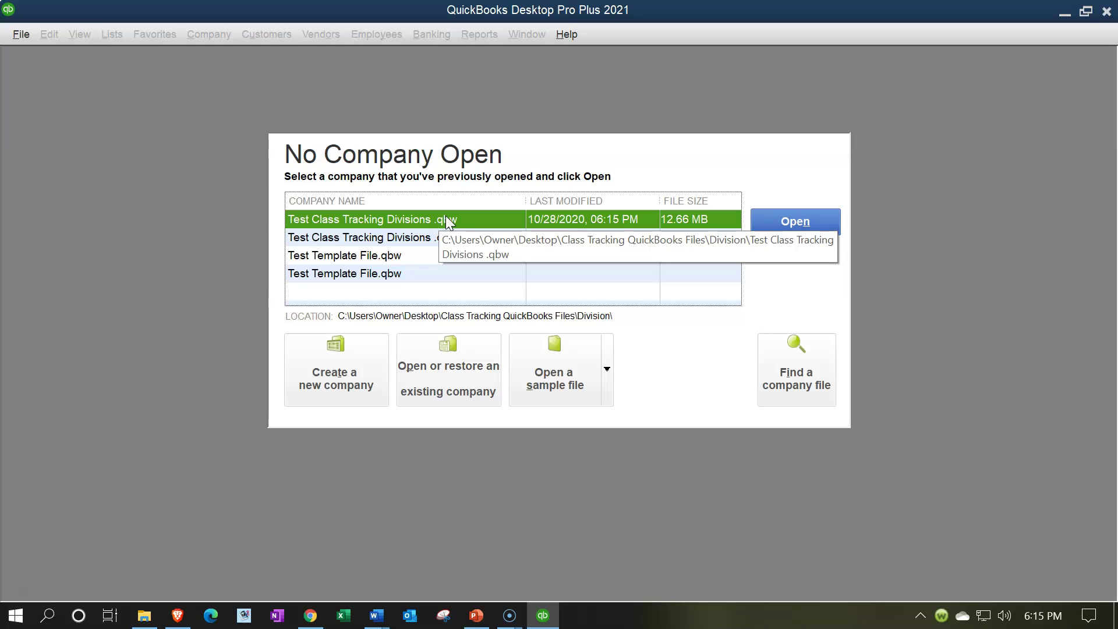
click(403, 221)
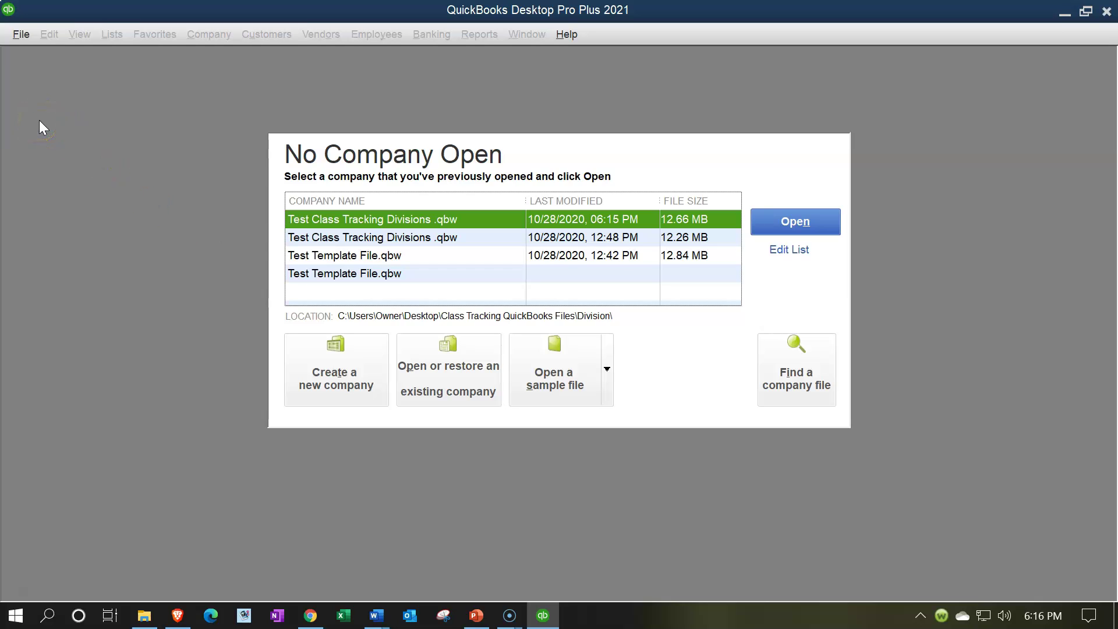
Start a new company file on behalf of someone else, with the business name Class Tracking Location.
click(23, 36)
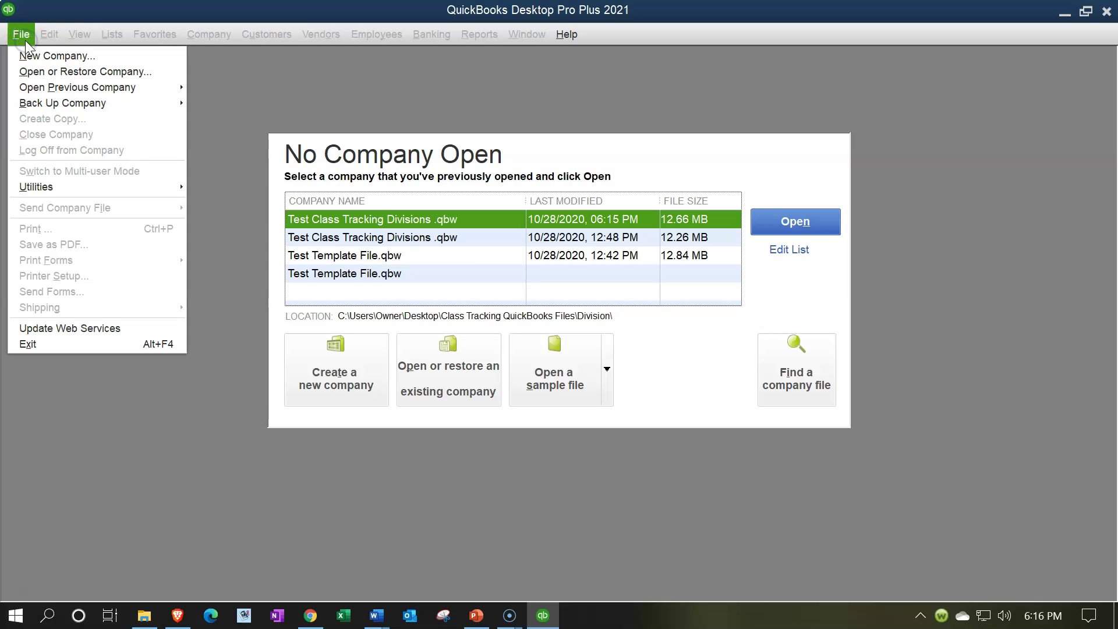
click(82, 58)
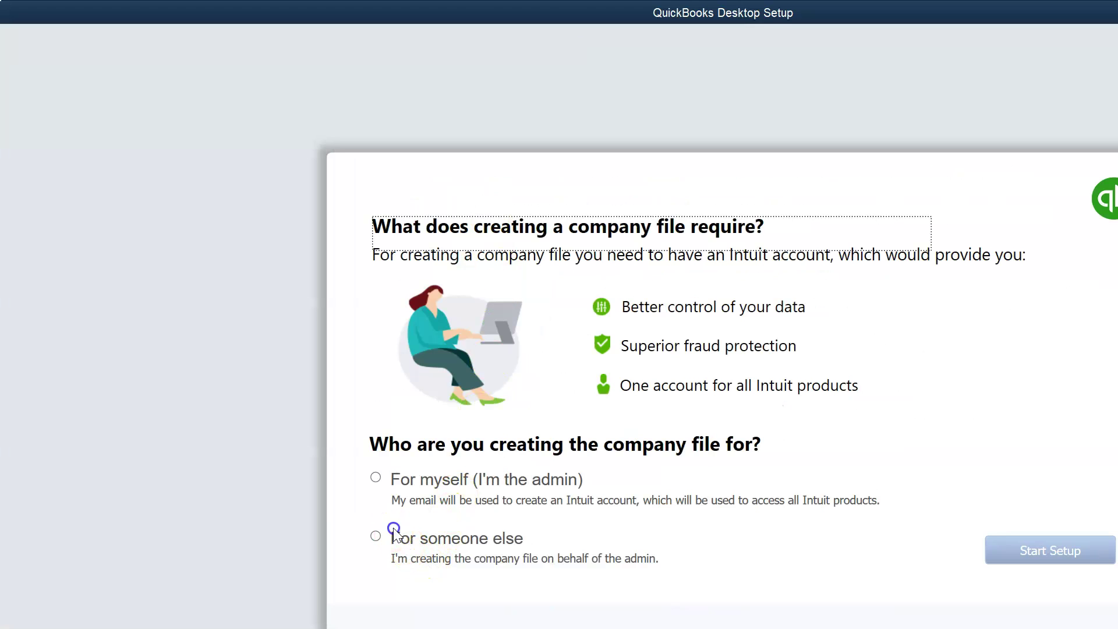
click(394, 530)
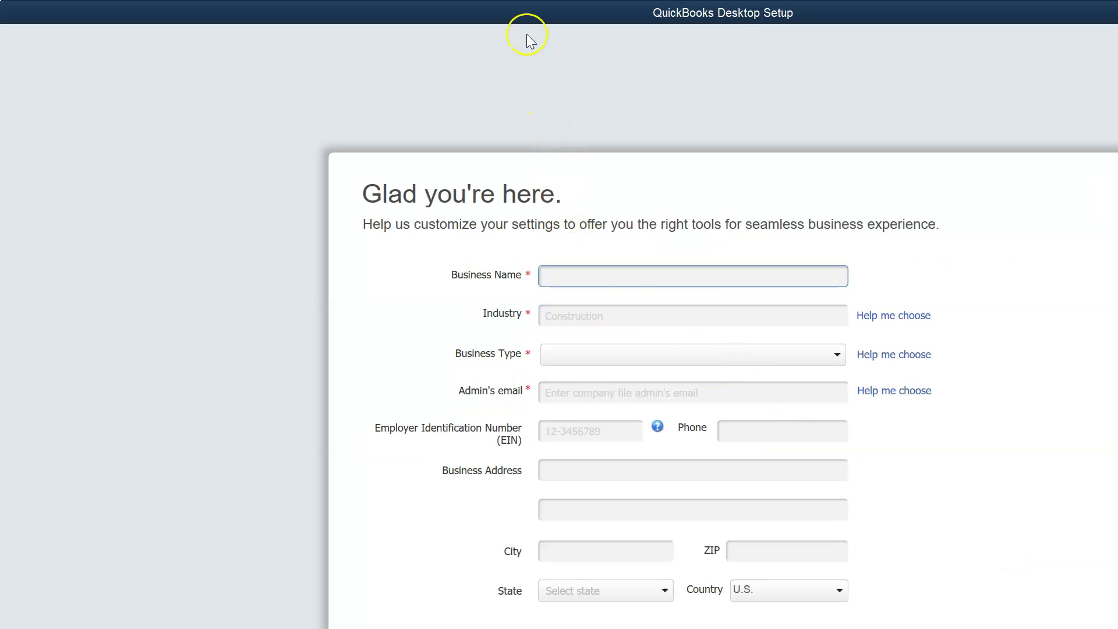
click(572, 280)
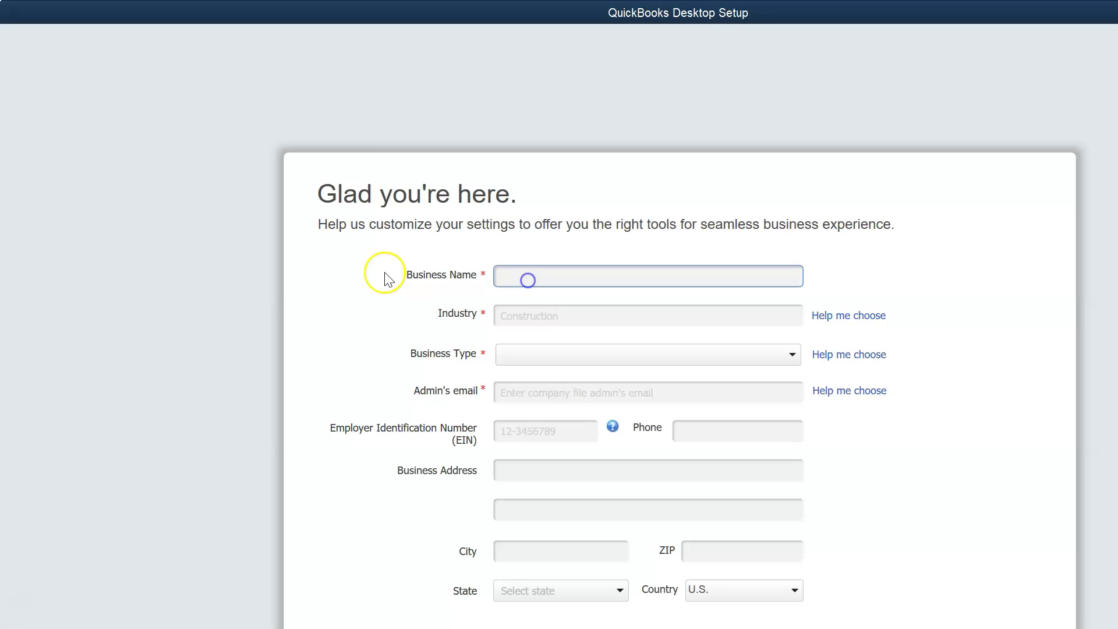
text(Class Tracking)
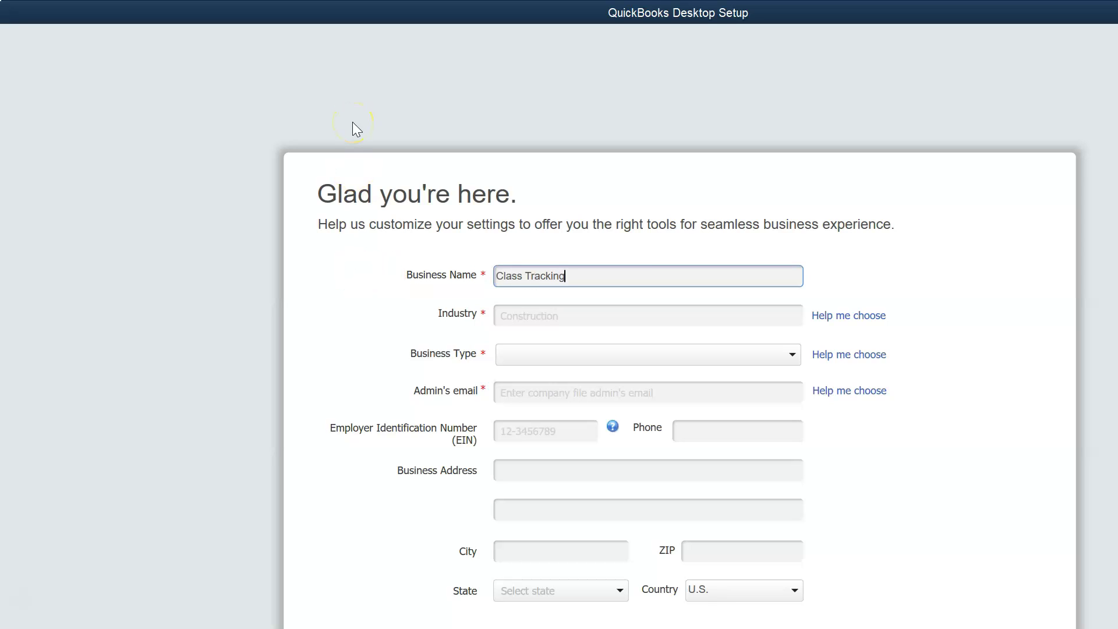
text( Location)
key(Tab)
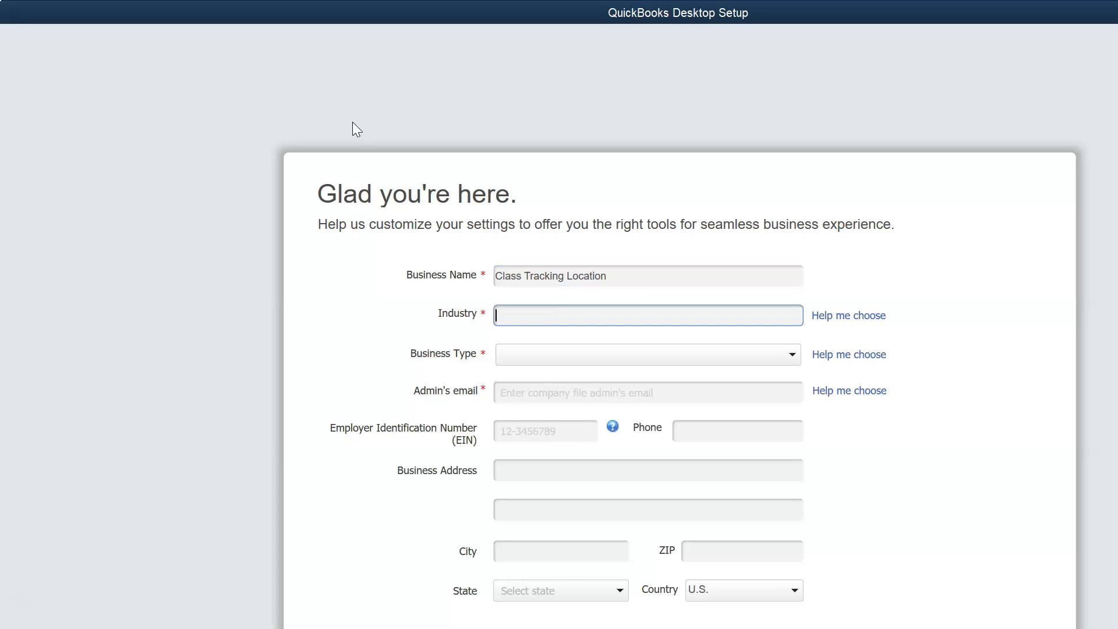
Choose Medical, Dental, or Health Service as the company's industry after reviewing its recommended accounts.
click(838, 315)
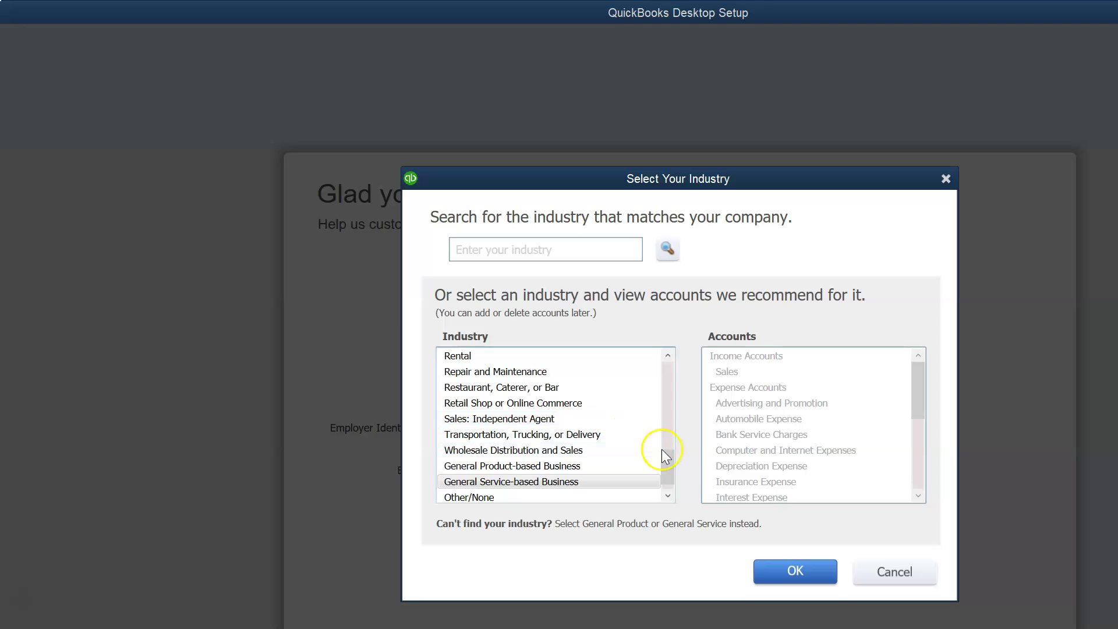
drag(670, 461, 666, 459)
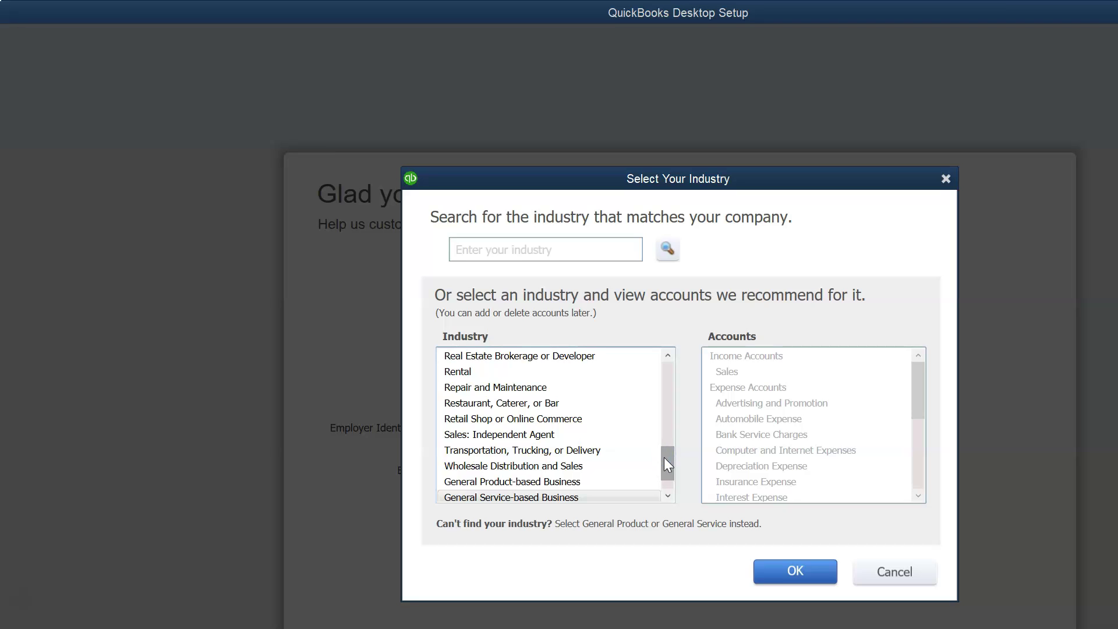
scroll(668, 464, up, 4)
click(502, 451)
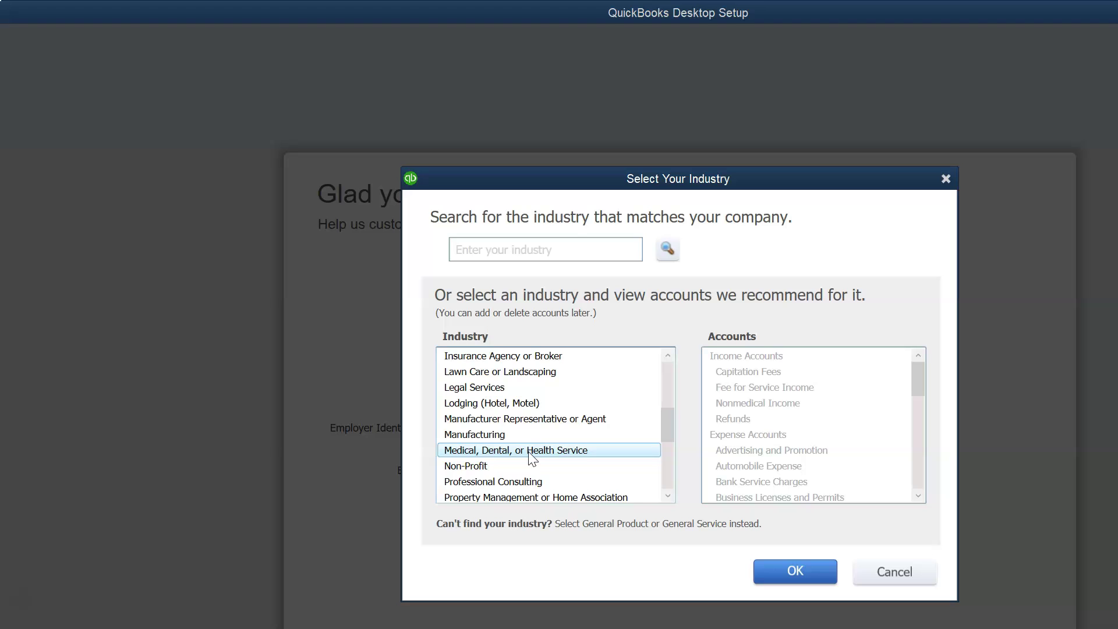
click(861, 424)
scroll(869, 417, down, 7)
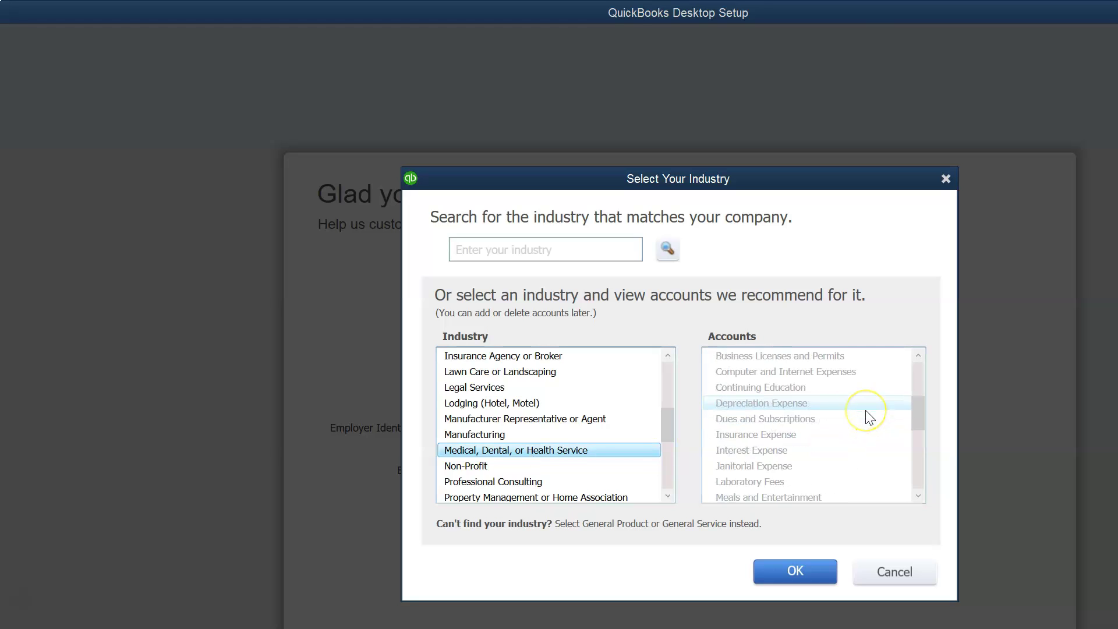
scroll(862, 421, up, 5)
click(802, 568)
Set the business type to Sole Proprietorship and go to the admin's email field.
click(541, 353)
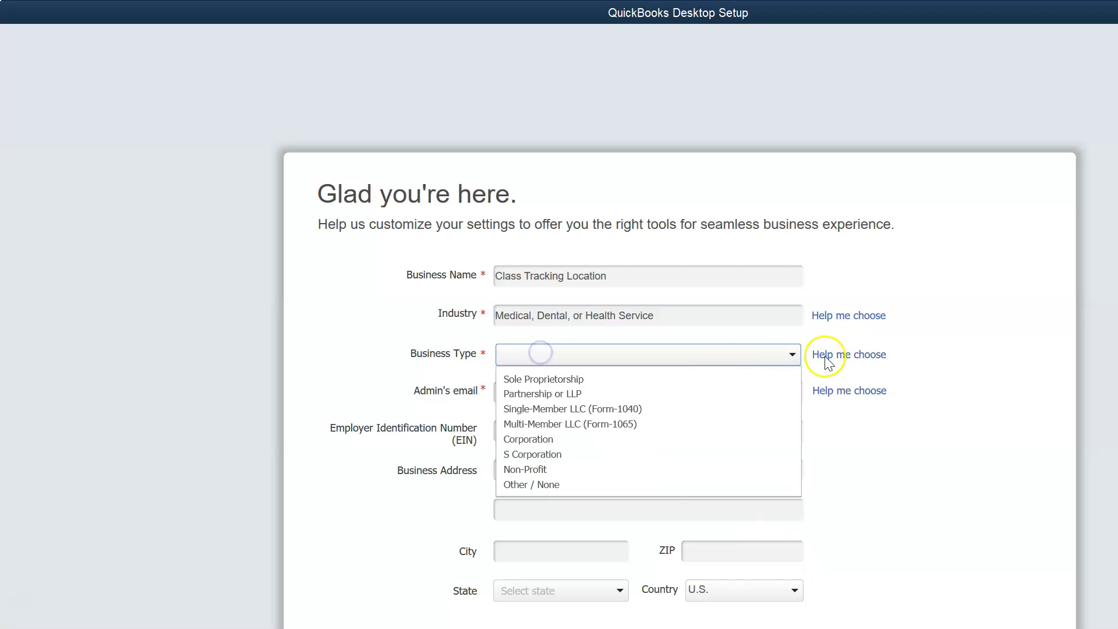
click(535, 378)
click(531, 396)
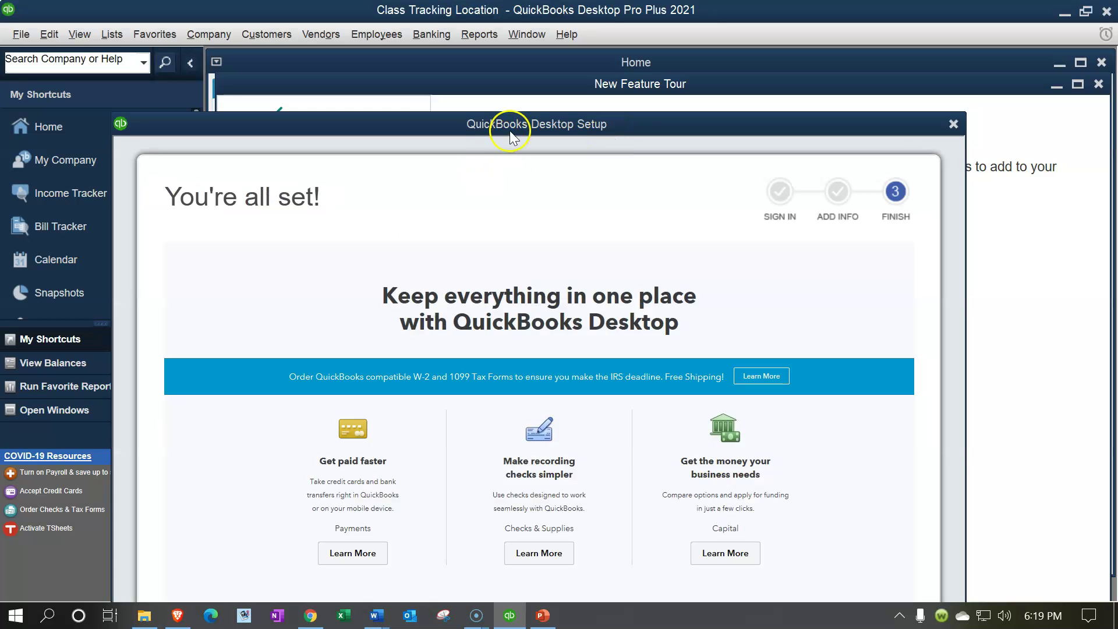
Close the completed company setup window and the New Feature Tour.
drag(511, 129, 502, 101)
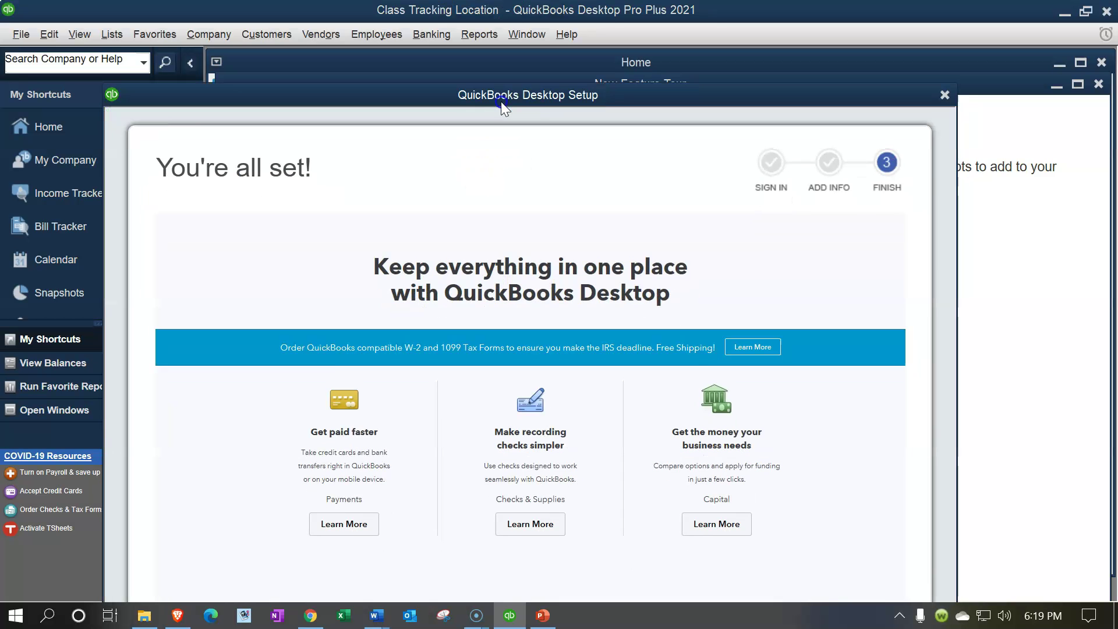
click(945, 95)
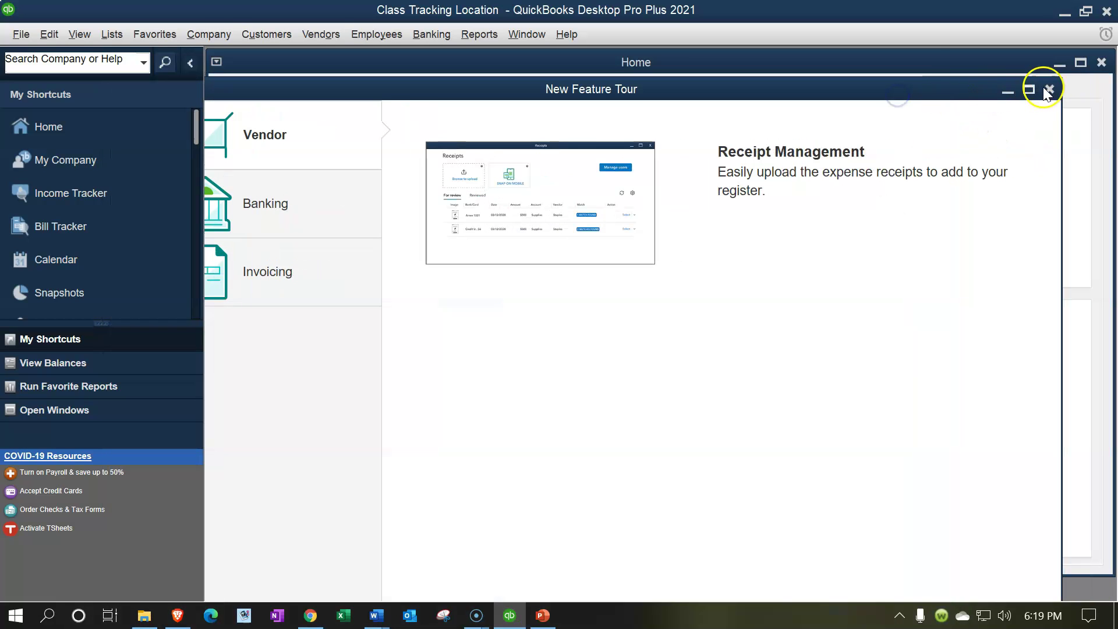
click(1050, 87)
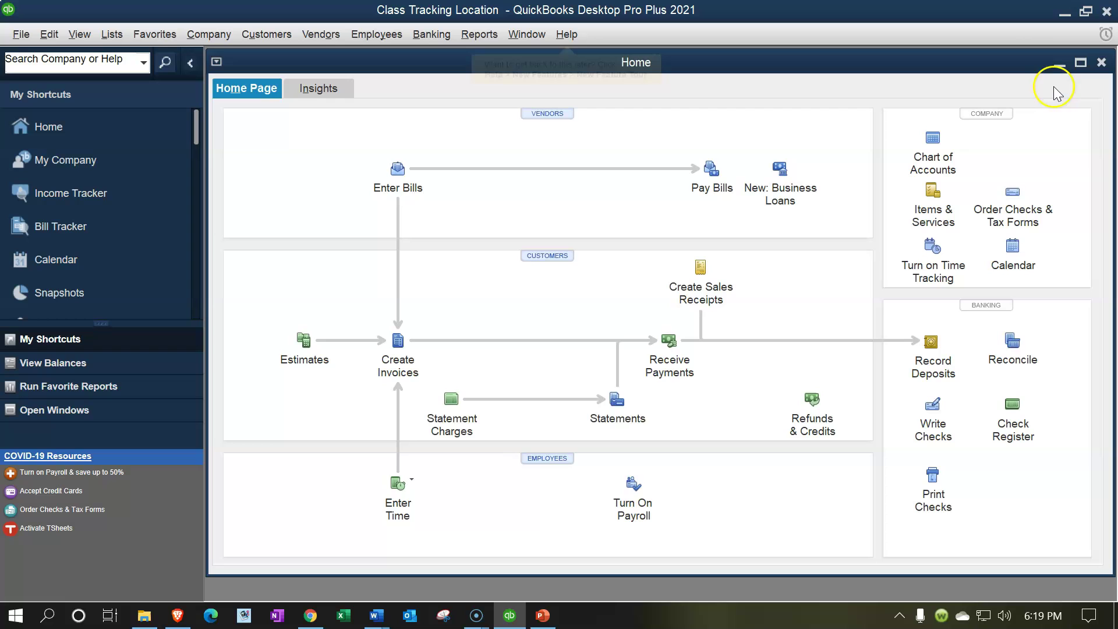
Maximize the Home window and show the Open Window List.
click(1080, 62)
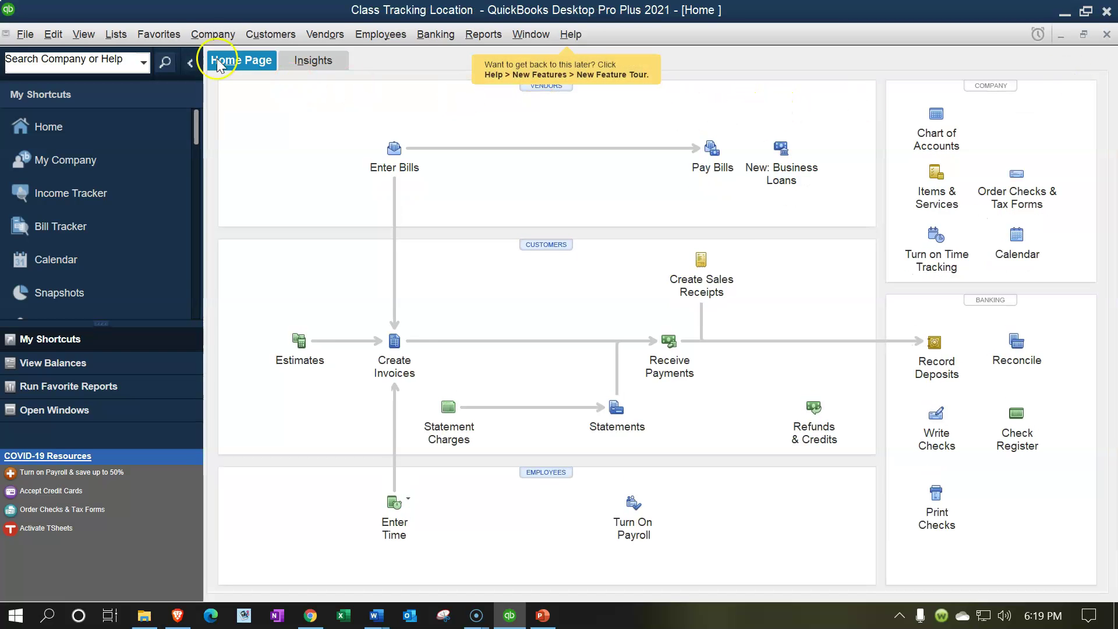
click(86, 35)
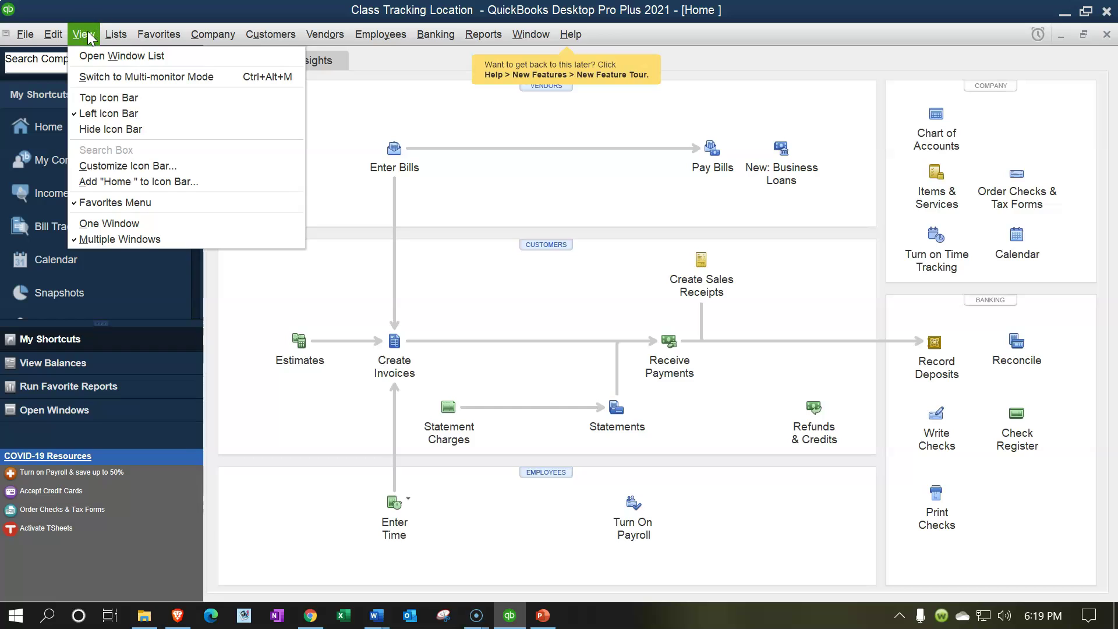
click(93, 55)
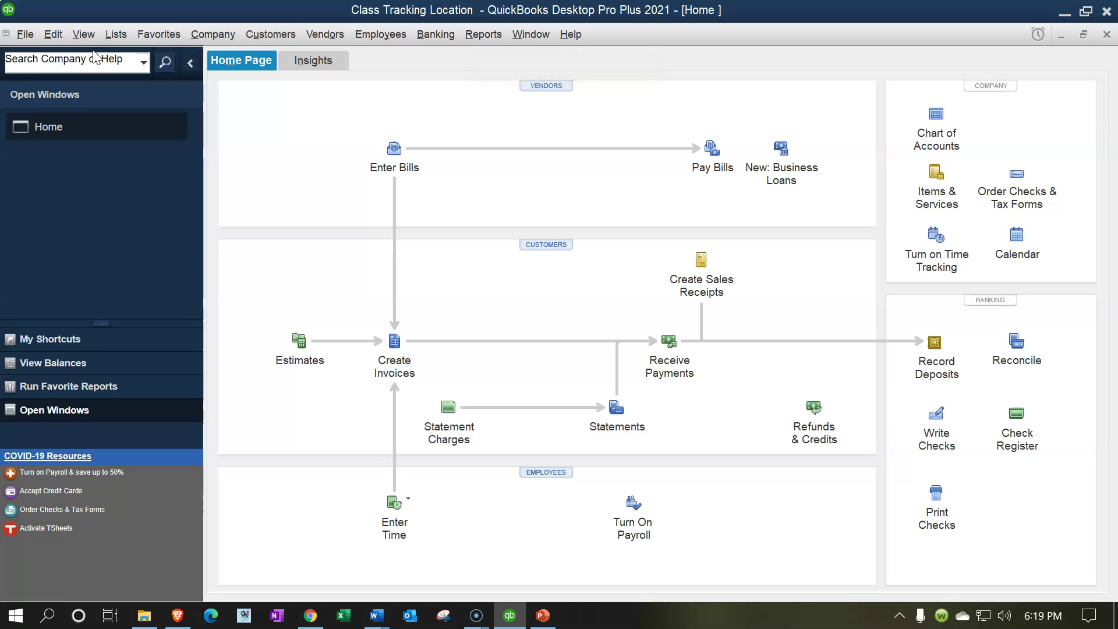
Enable class tracking for transactions, with the prompt to assign classes, in the company's Accounting preferences.
click(58, 46)
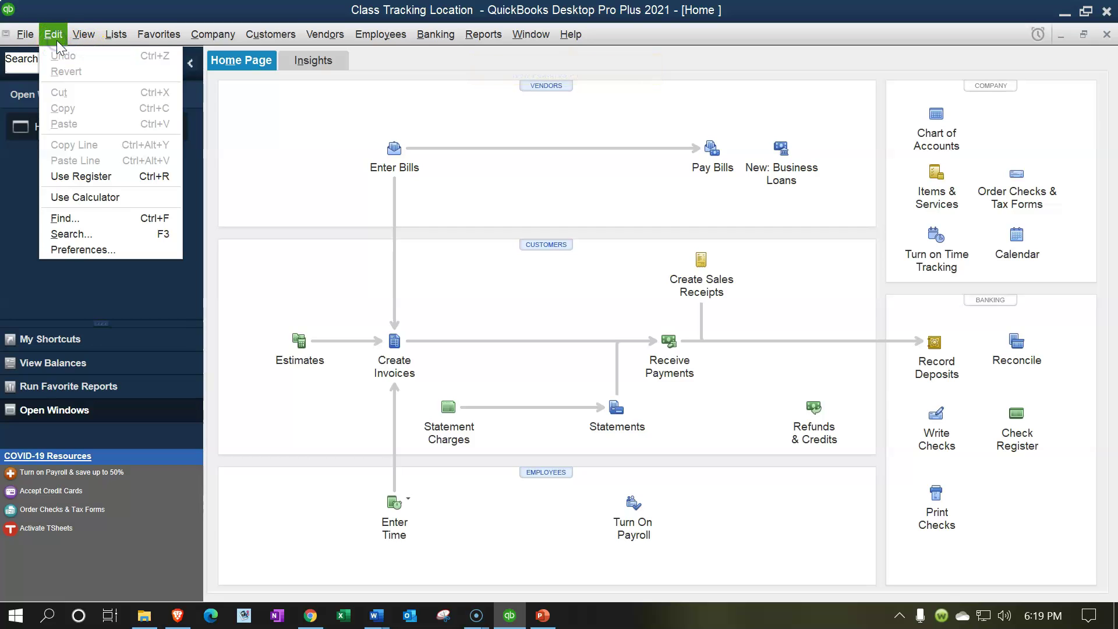
click(87, 250)
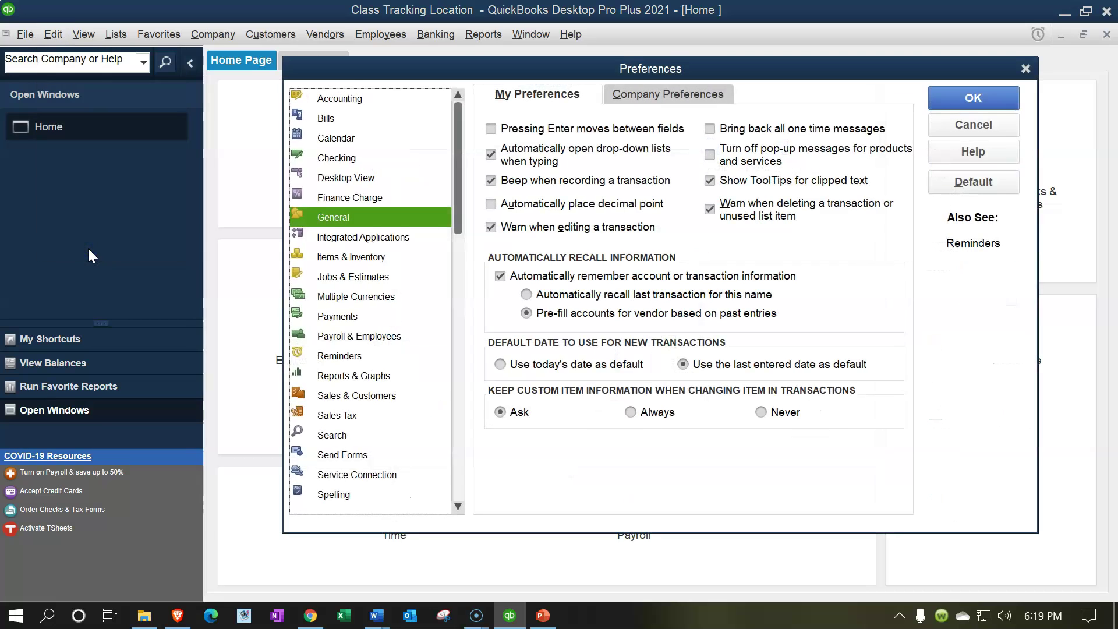
click(348, 102)
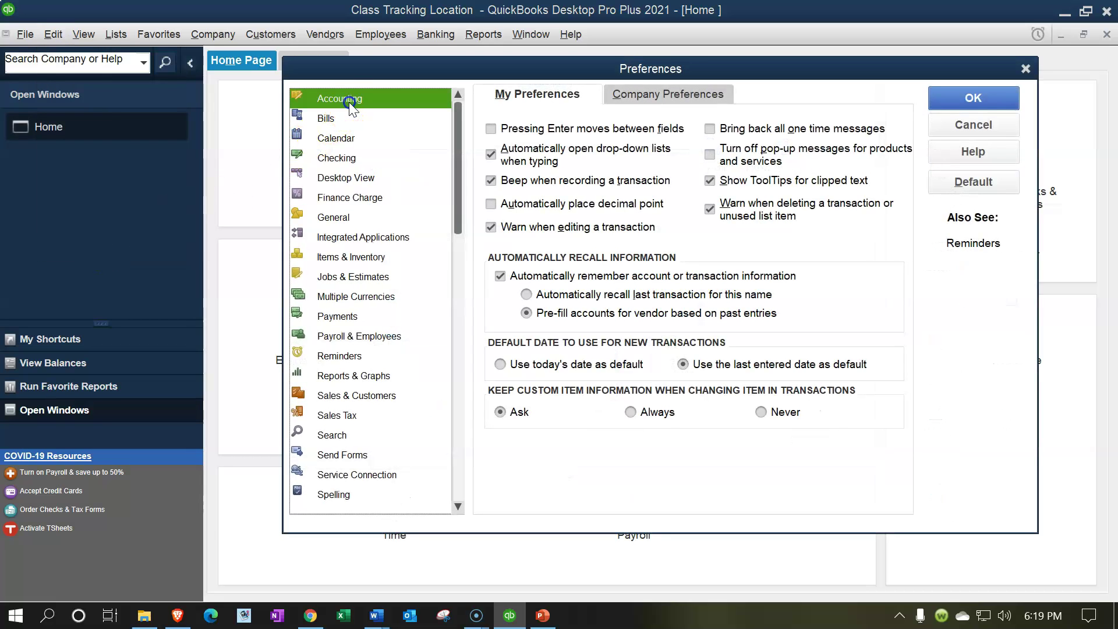
click(669, 96)
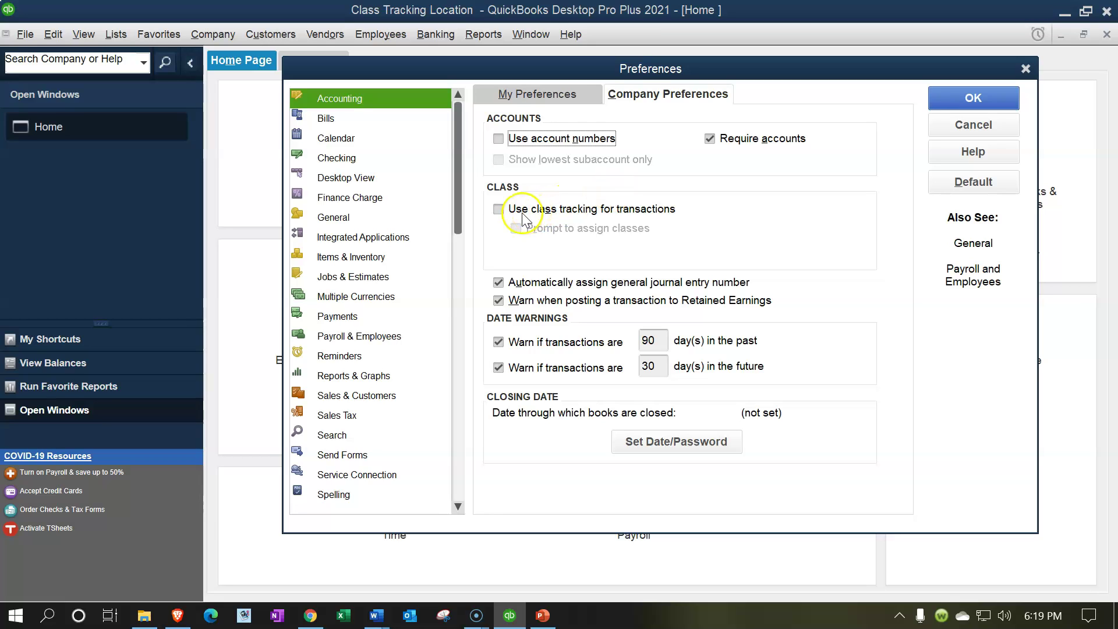
click(499, 210)
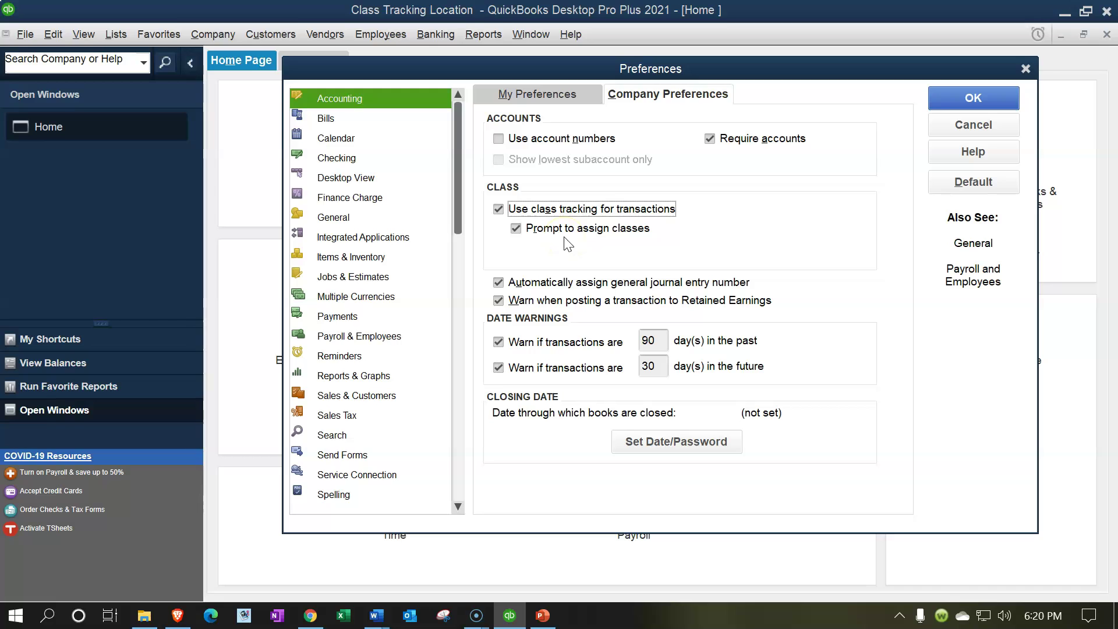
click(939, 98)
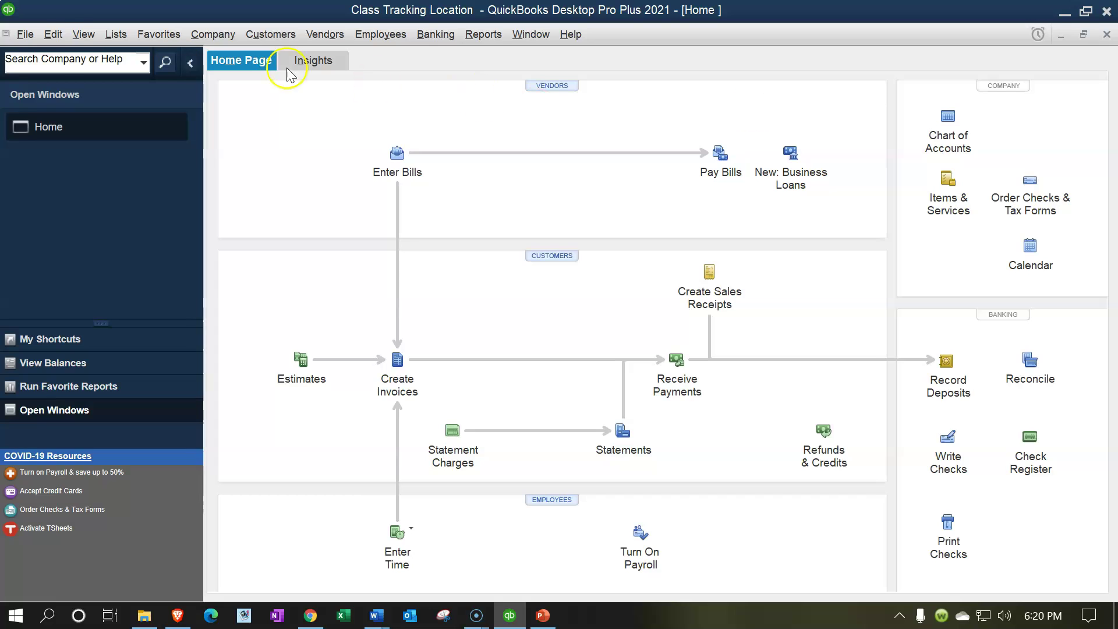
Close the Class Tracking Location company file and minimize QuickBooks.
click(26, 36)
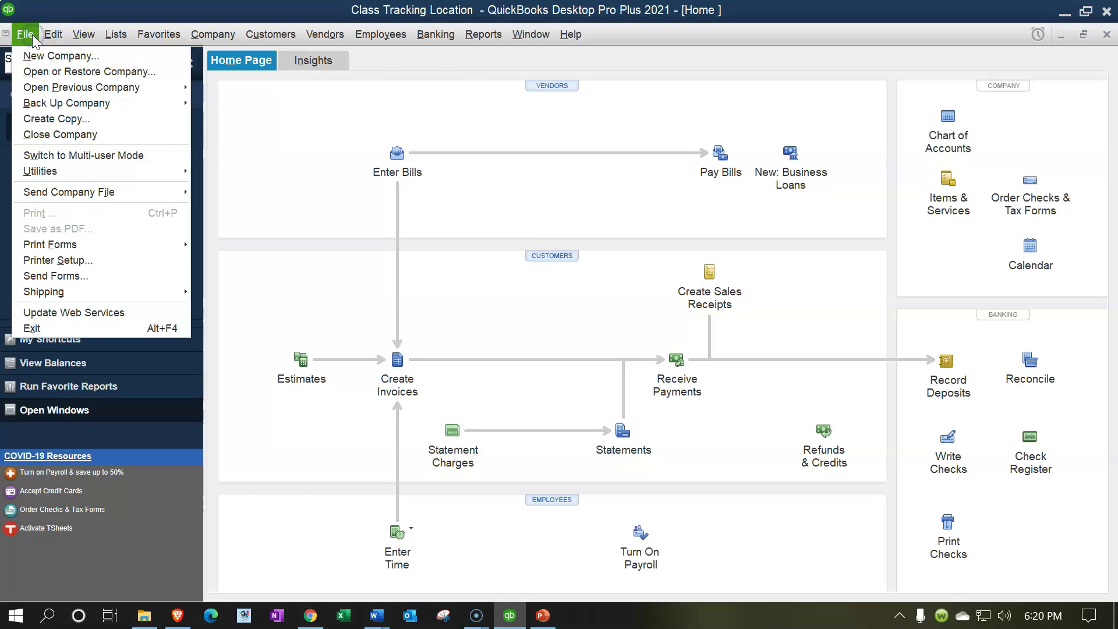
click(114, 134)
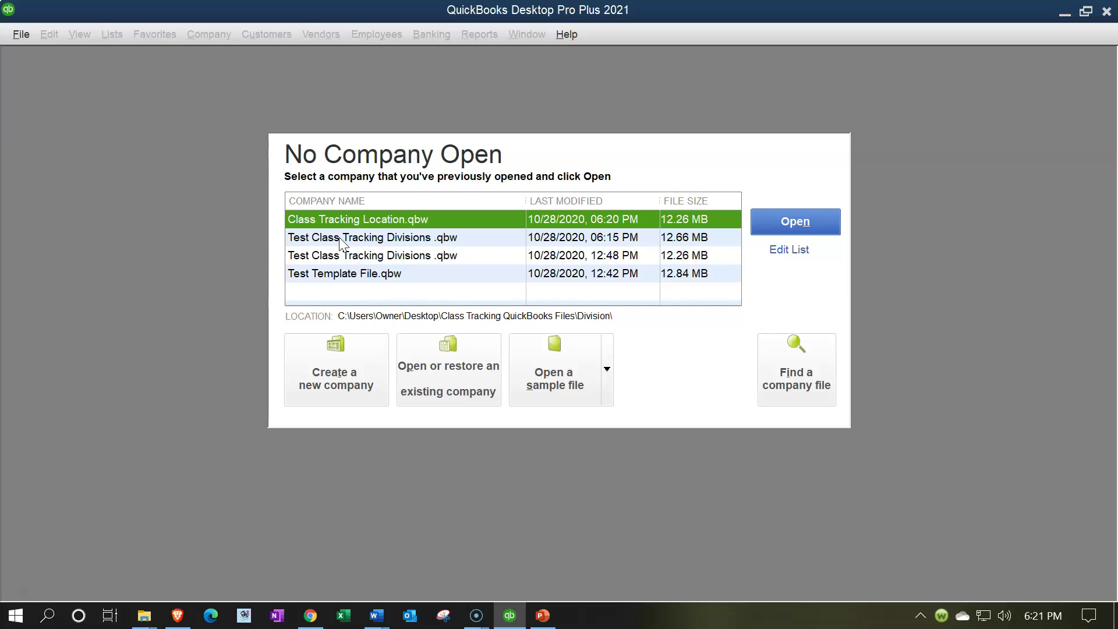
click(227, 164)
click(1064, 13)
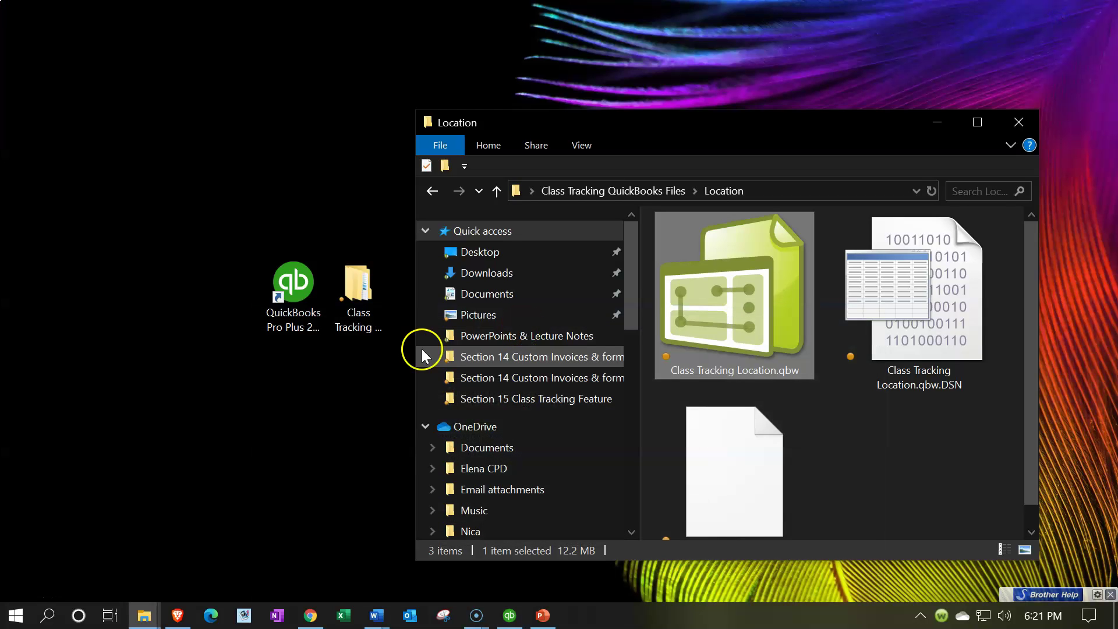
double_click(309, 324)
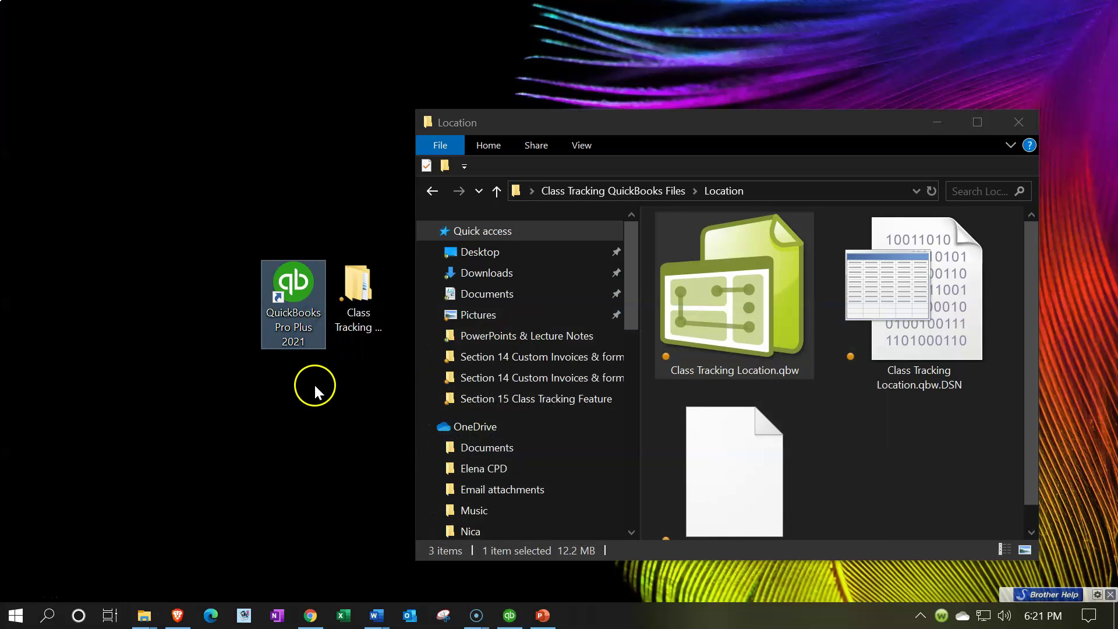
click(663, 285)
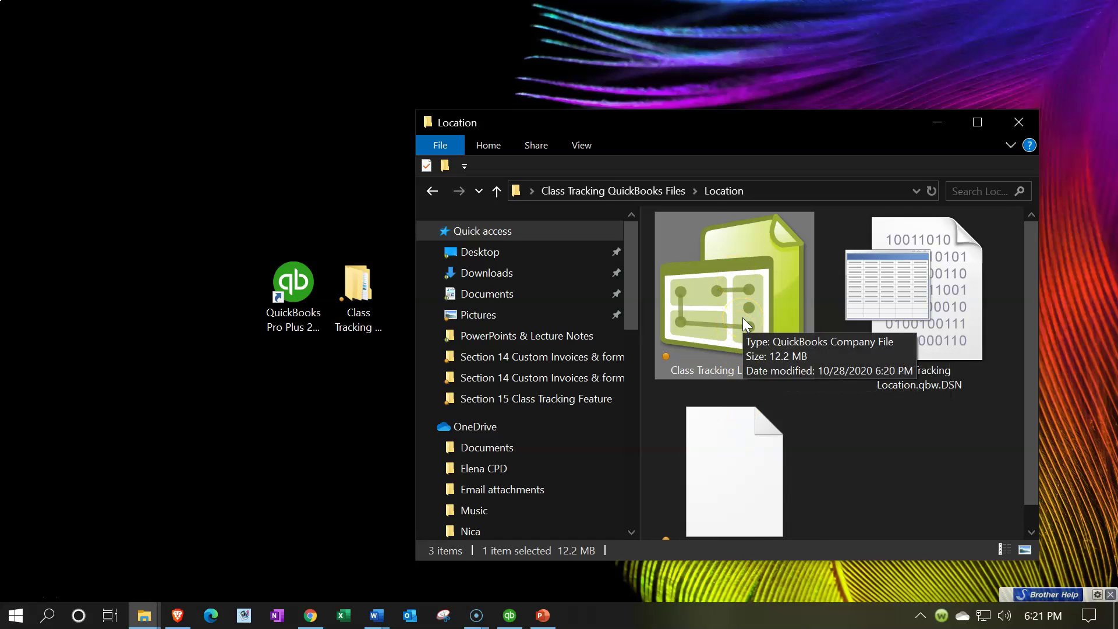
click(301, 313)
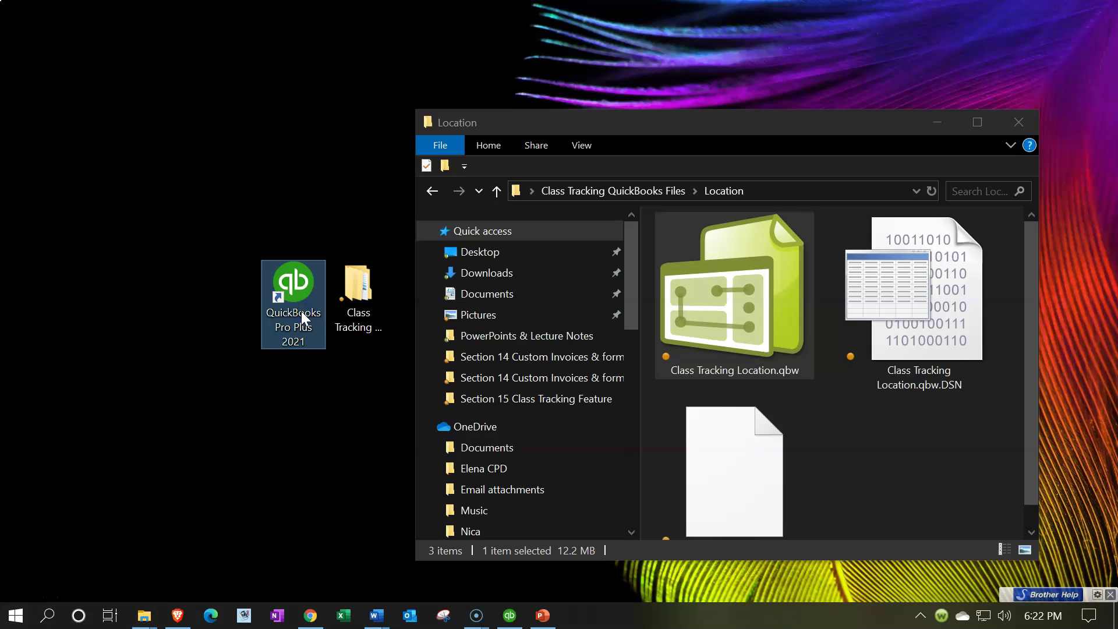